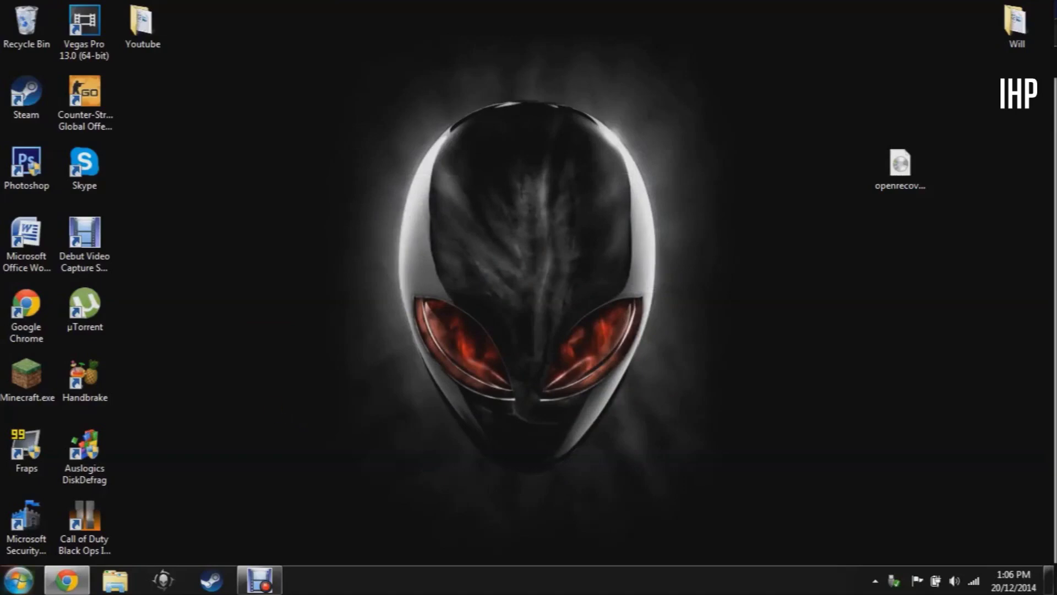
Step: Rename the openrecovery image file on the desktop to TWRP.img
{"action": "left_click", "coordinate": [18, 580]}
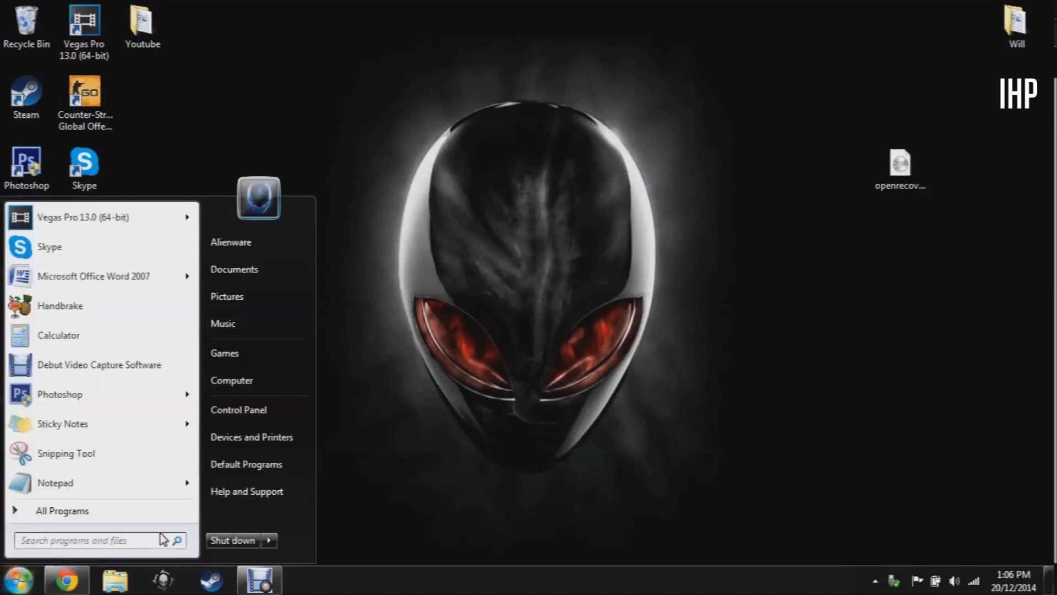
{"action": "left_click", "coordinate": [576, 376]}
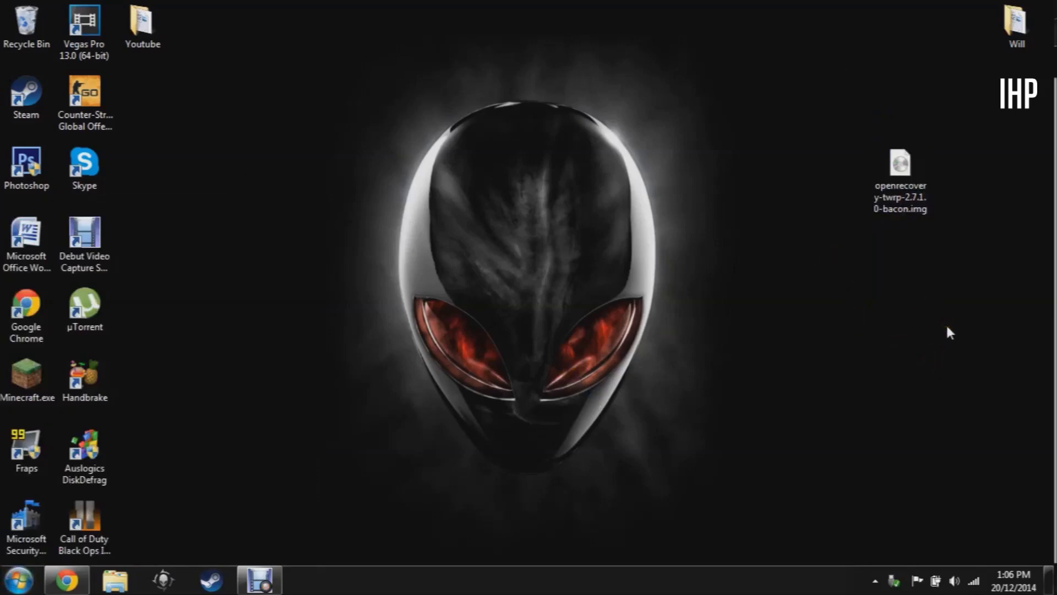
{"action": "left_click", "coordinate": [901, 195]}
{"action": "left_click", "coordinate": [910, 197]}
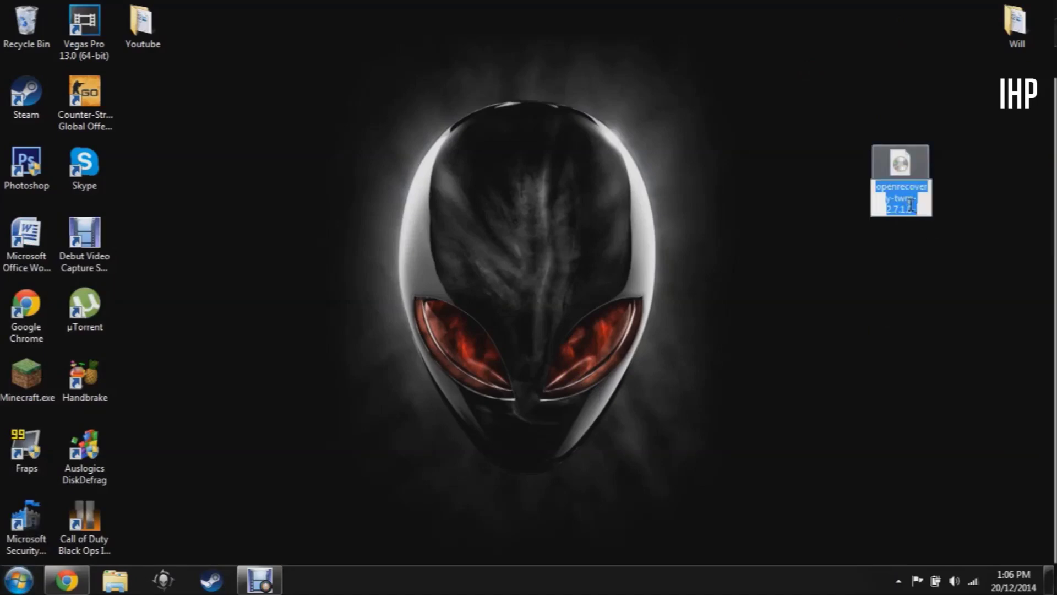
{"action": "type", "text": "TWRP.img"}
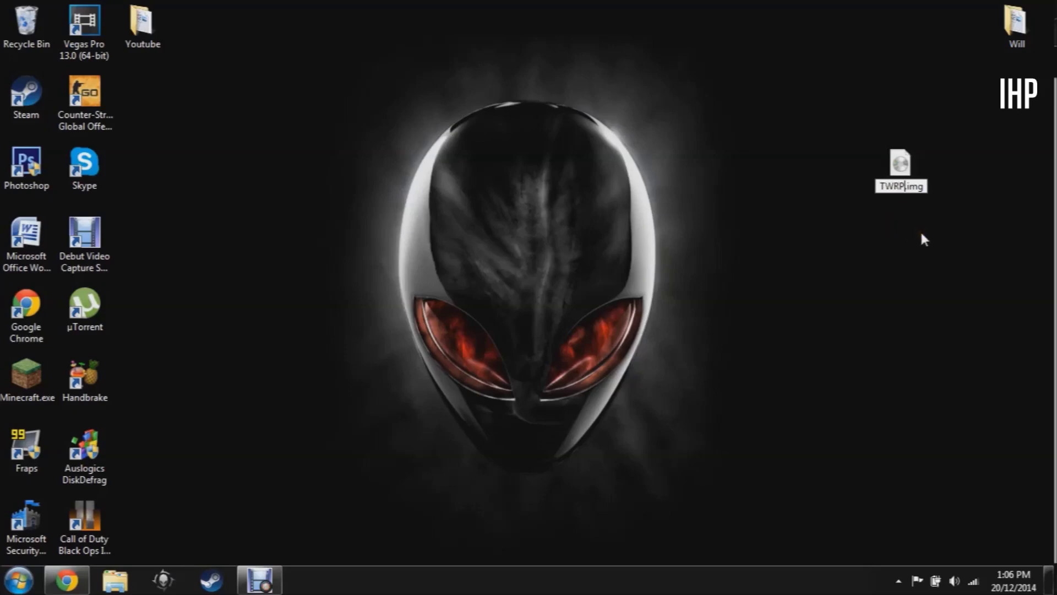
{"action": "key", "text": "Return"}
{"action": "left_click", "coordinate": [952, 282]}
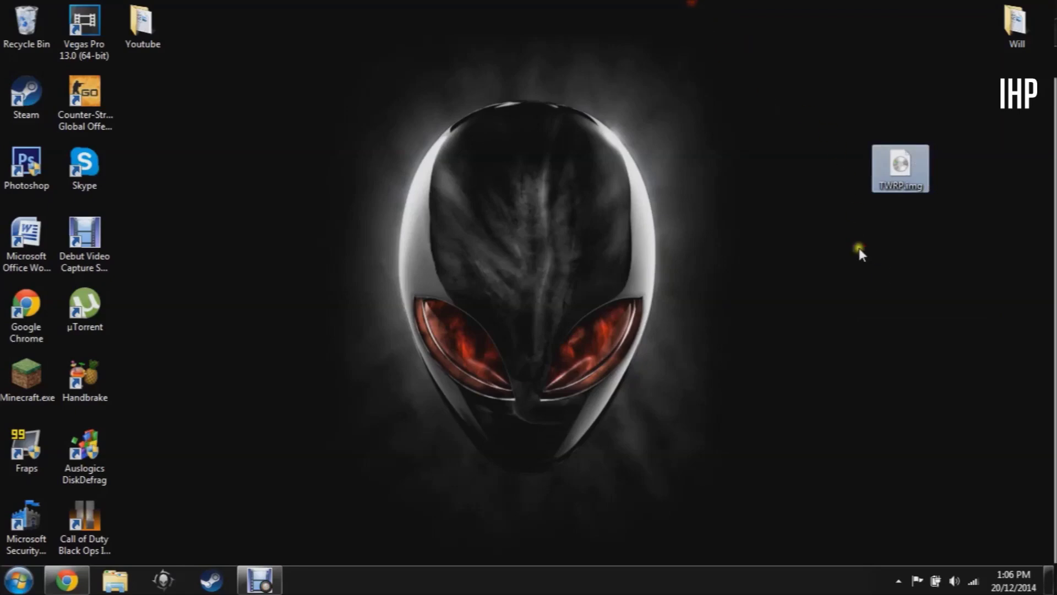
{"action": "left_click", "coordinate": [18, 580]}
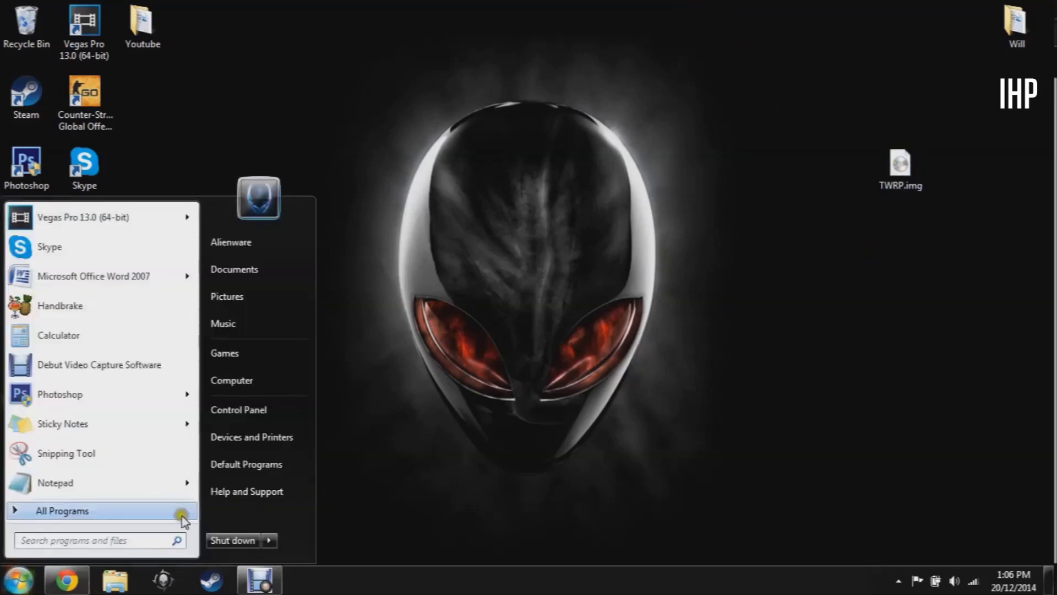
Step: Launch cmd.exe from the Start search and move its console window to the screen centre
{"action": "type", "text": "cmd"}
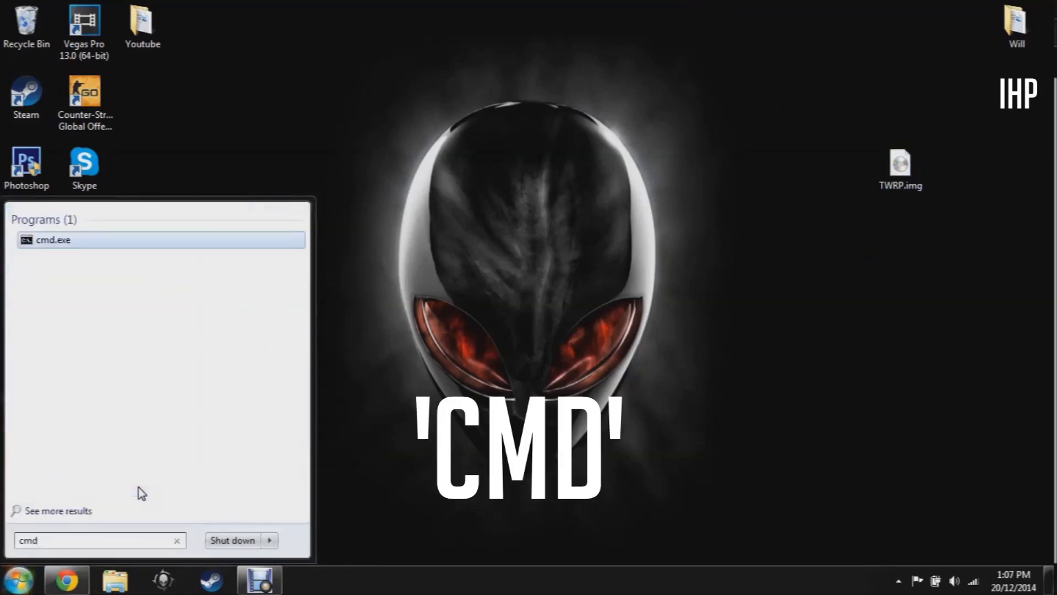
{"action": "key", "text": "Return"}
{"action": "left_click", "coordinate": [326, 47]}
{"action": "left_click_drag", "start_coordinate": [326, 47], "coordinate": [515, 94]}
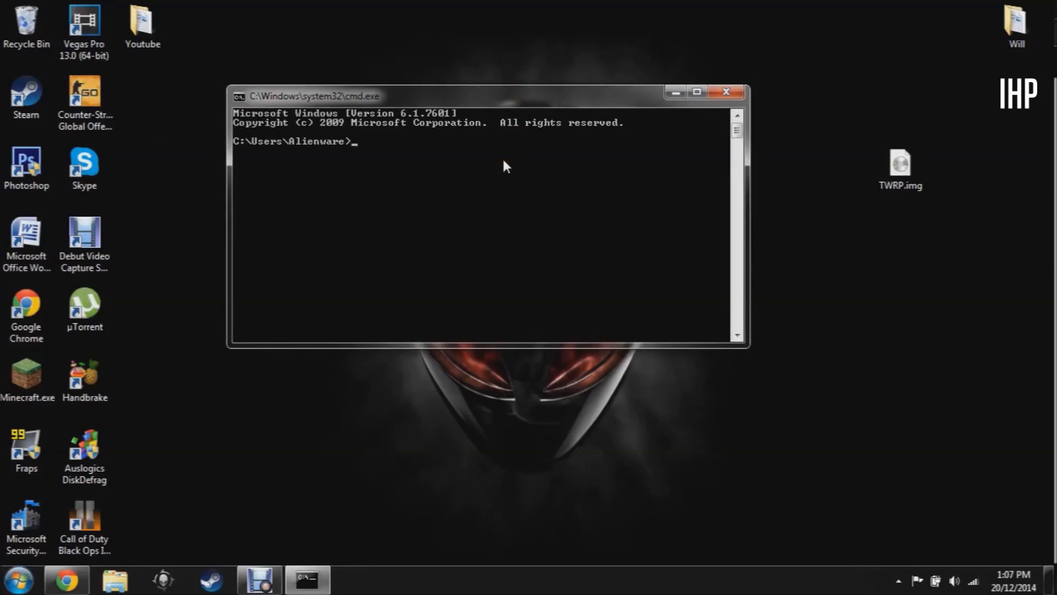
Step: Run 'fastboot flash recovery Desktop/TWRP.img' to write TWRP to the phone's recovery partition
{"action": "type", "text": "fastboot"}
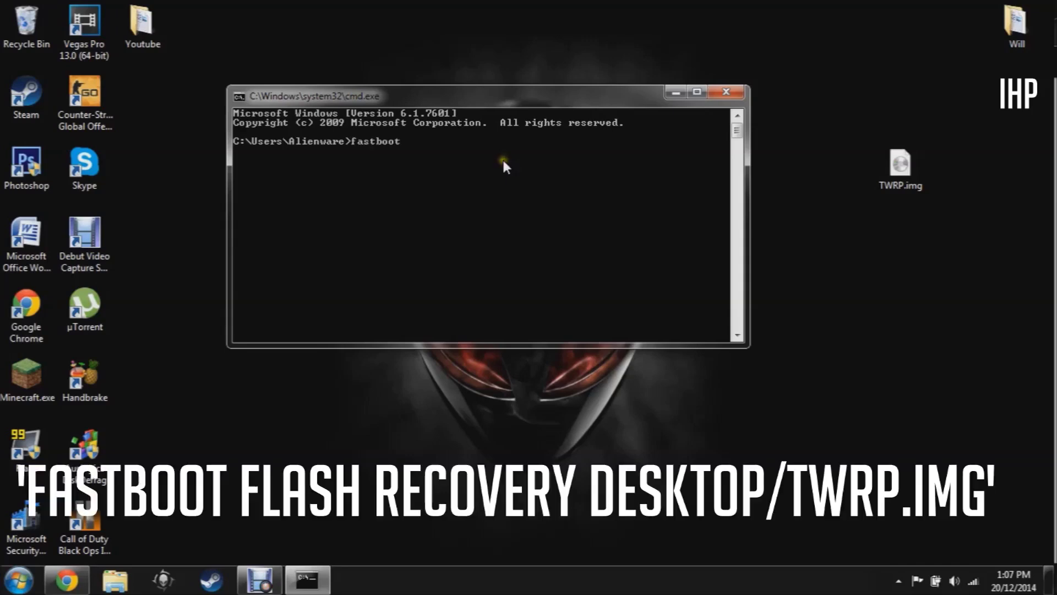
{"action": "type", "text": " flash re"}
{"action": "key", "text": "BackSpace"}
{"action": "type", "text": "evoce"}
{"action": "key", "text": "BackSpace"}
{"action": "key", "text": "BackSpace"}
{"action": "key", "text": "BackSpace"}
{"action": "key", "text": "BackSpace"}
{"action": "type", "text": "covery"}
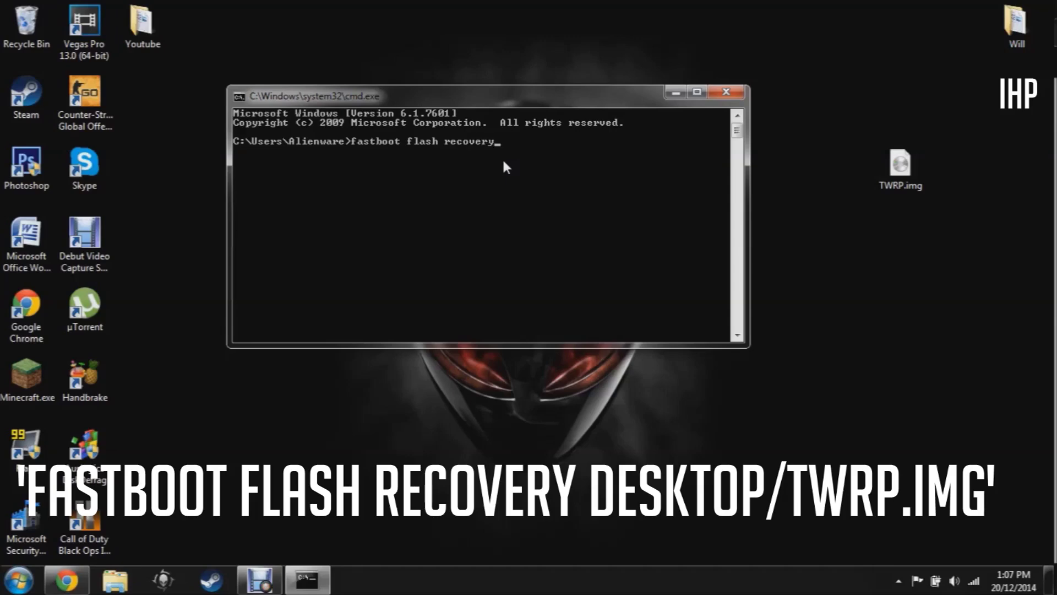
{"action": "type", "text": " Desktop/"}
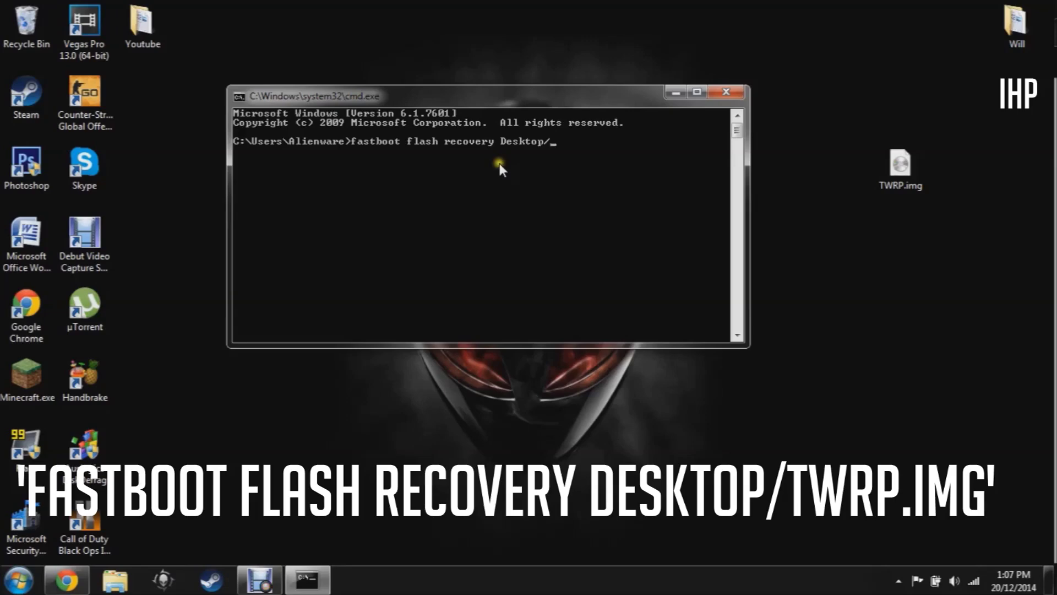
{"action": "type", "text": "TWRP.img"}
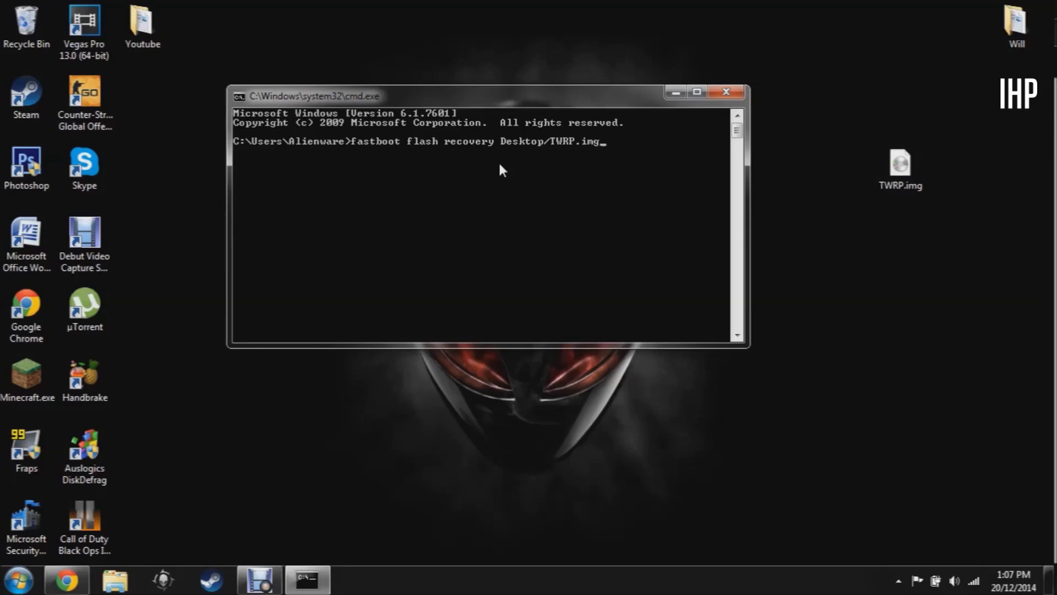
{"action": "key", "text": "Return"}
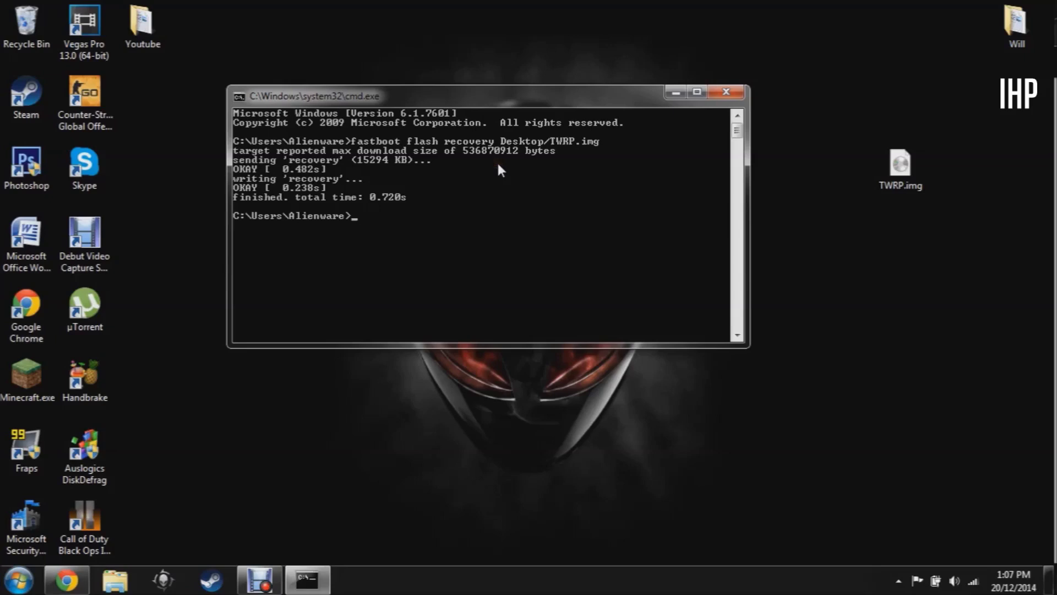
{"action": "mouse_move", "coordinate": [270, 578]}
{"action": "left_click", "coordinate": [271, 576]}
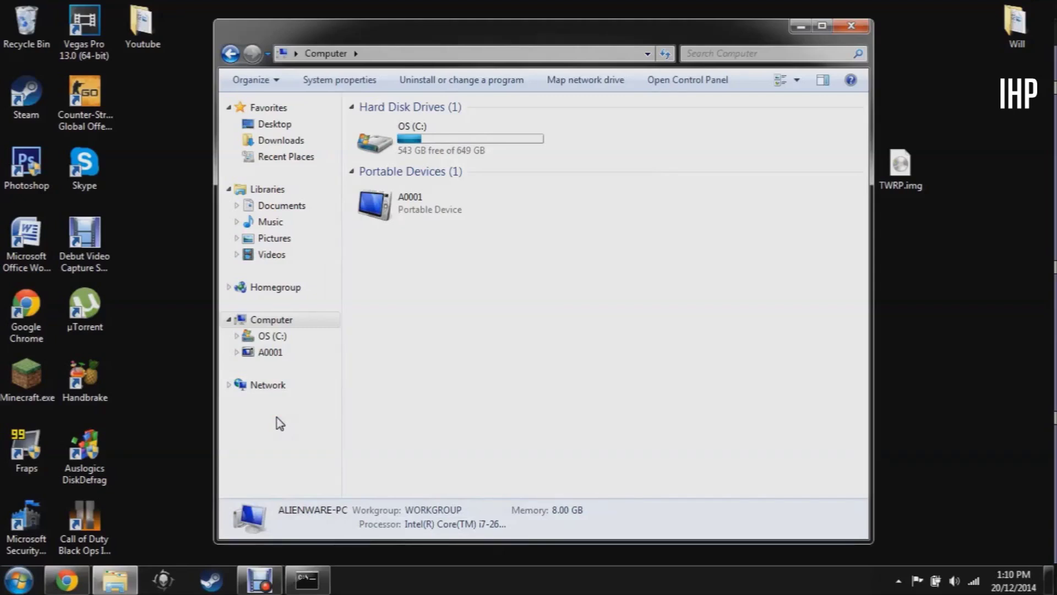
Step: Browse to the Download folder in phone A0001's Internal storage
{"action": "double_click", "coordinate": [394, 199]}
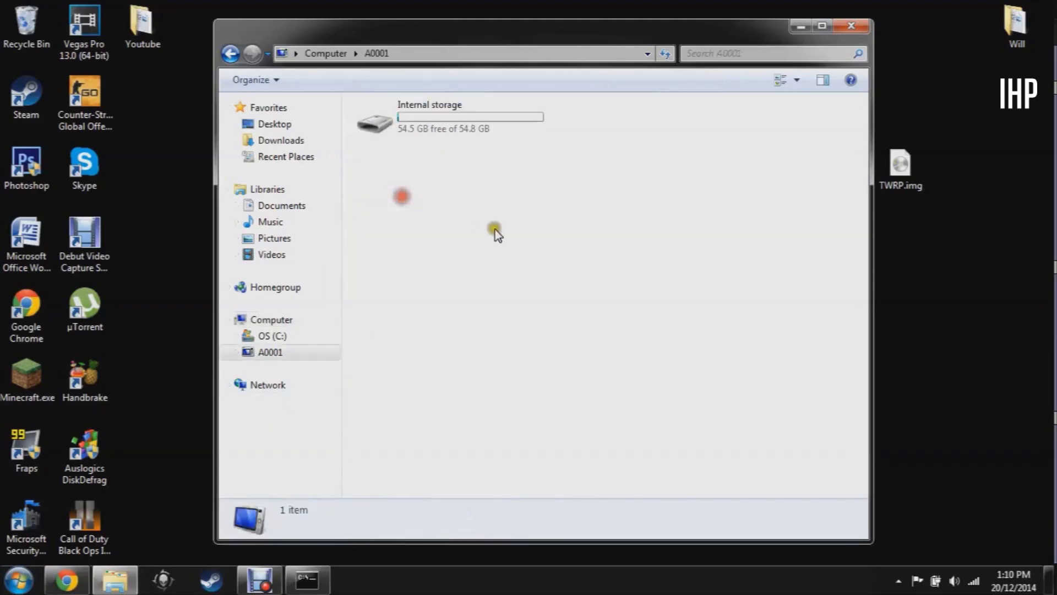
{"action": "double_click", "coordinate": [447, 131]}
{"action": "left_click", "coordinate": [750, 216]}
{"action": "double_click", "coordinate": [659, 158]}
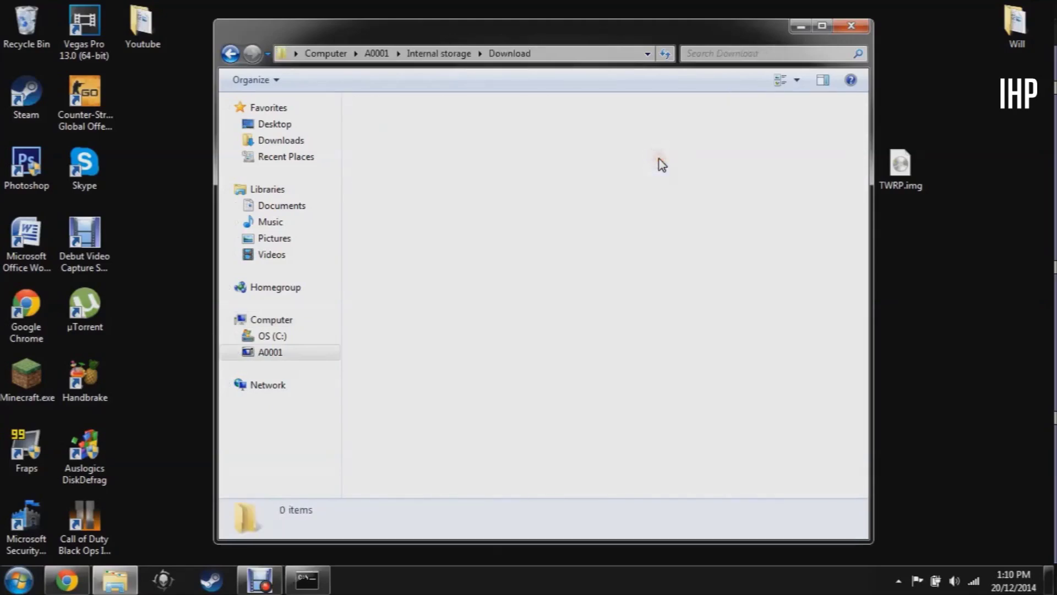
{"action": "left_click", "coordinate": [987, 110]}
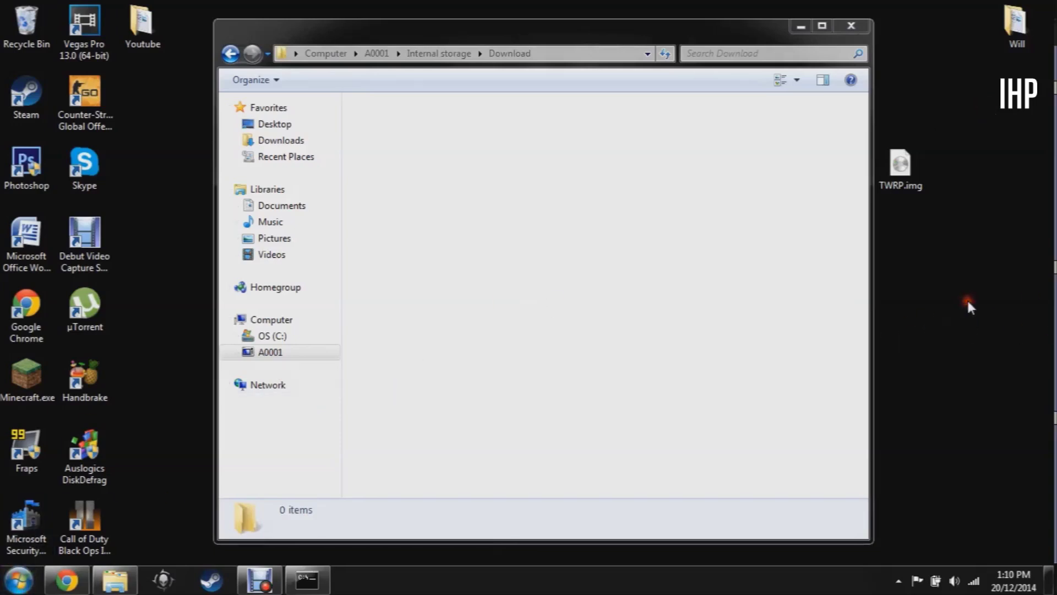
Step: Copy UPDATE-SuperSU-v2.01.zip from Alienware's Downloads folder into the phone's Download folder
{"action": "left_click", "coordinate": [19, 579]}
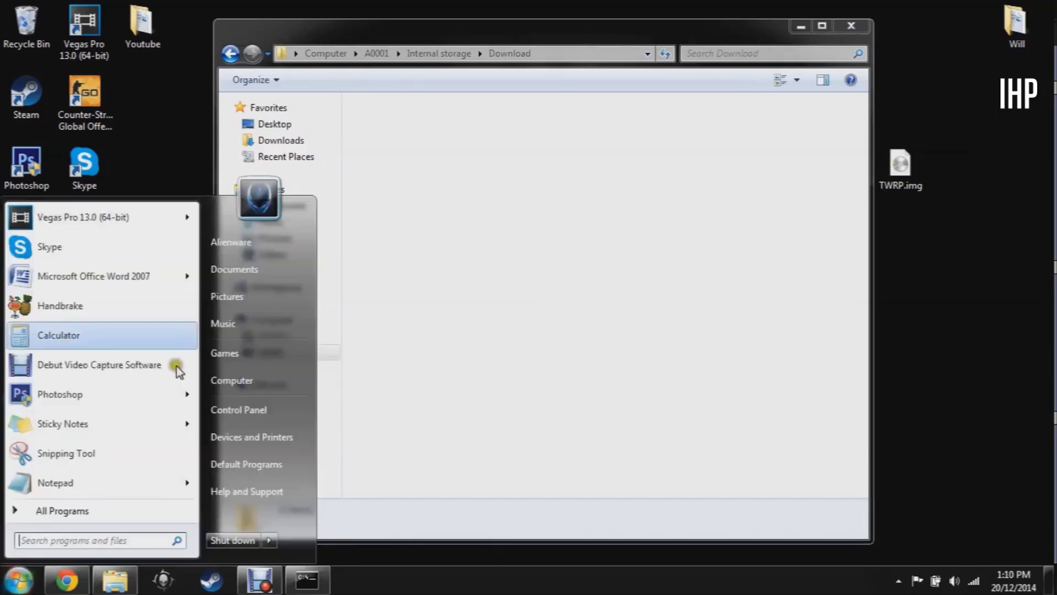
{"action": "left_click", "coordinate": [254, 242]}
{"action": "left_click", "coordinate": [300, 160]}
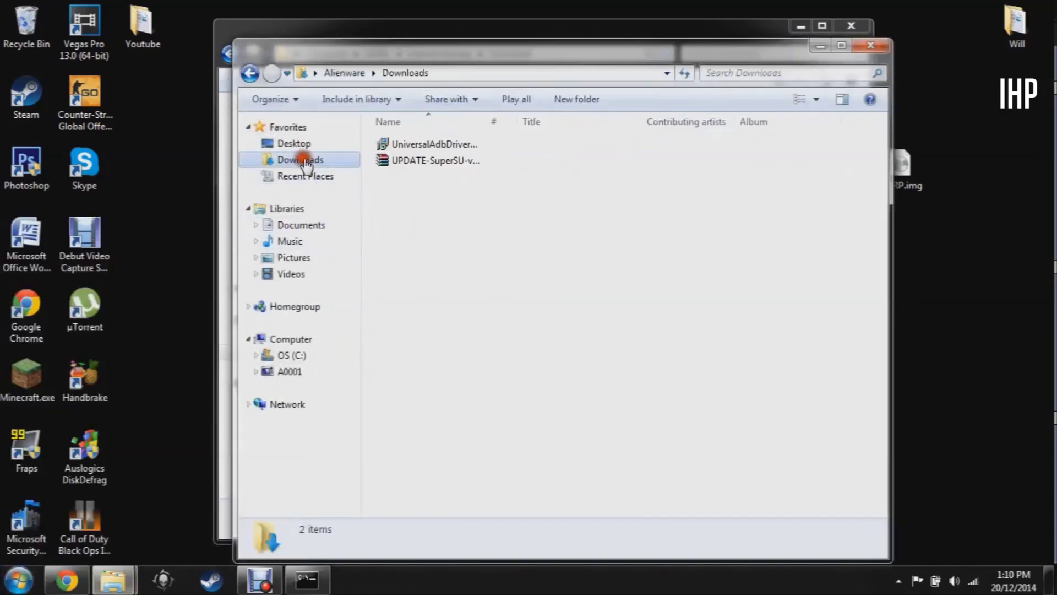
{"action": "left_click_drag", "start_coordinate": [499, 54], "coordinate": [369, 136]}
{"action": "left_click", "coordinate": [330, 242]}
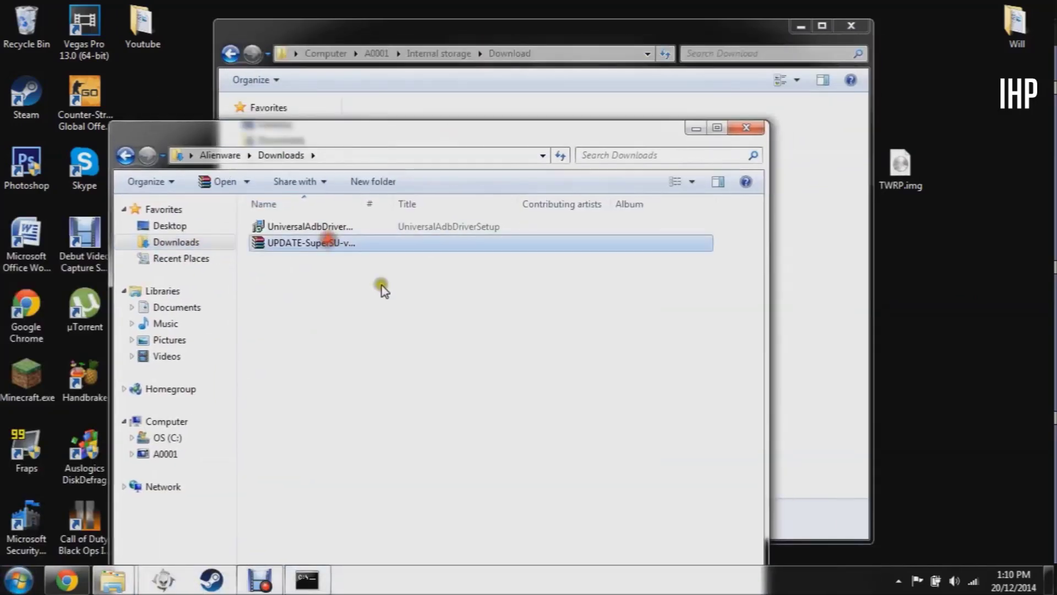
{"action": "left_click_drag", "start_coordinate": [342, 253], "coordinate": [805, 219]}
{"action": "left_click", "coordinate": [744, 129]}
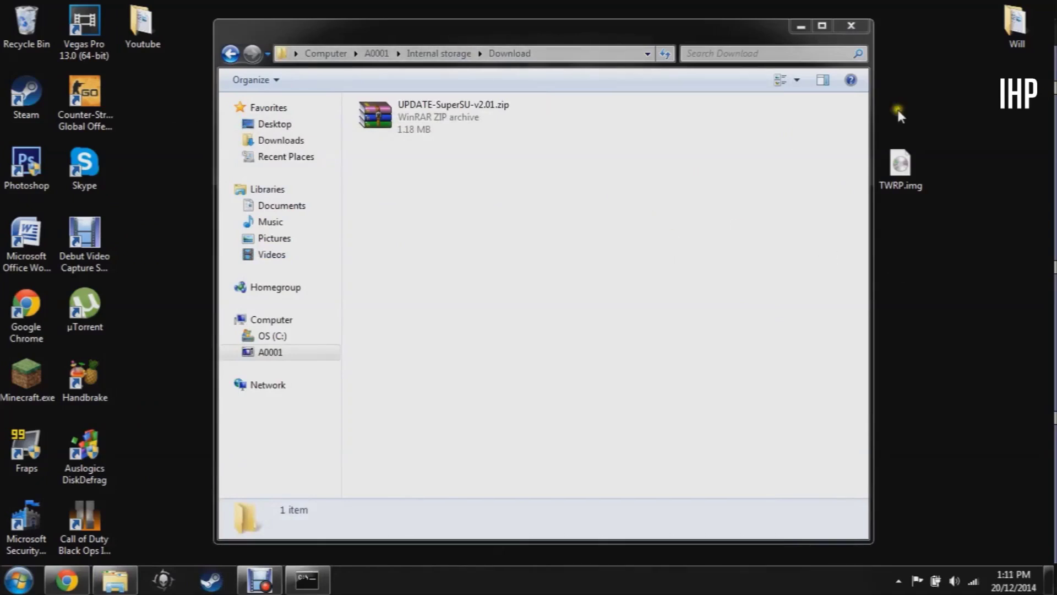
{"action": "left_click", "coordinate": [728, 187]}
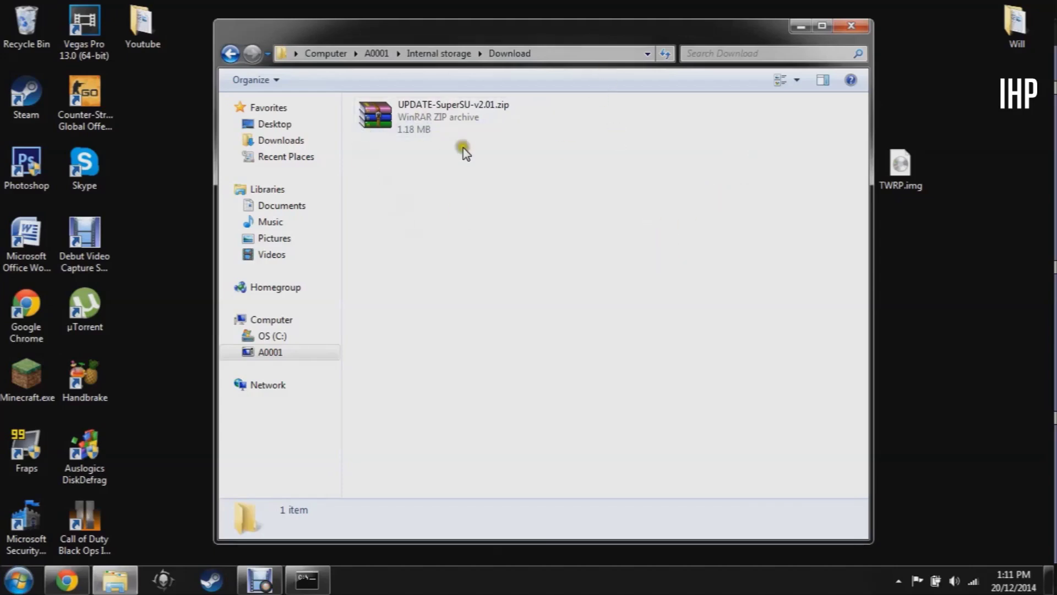
{"action": "left_click", "coordinate": [533, 255]}
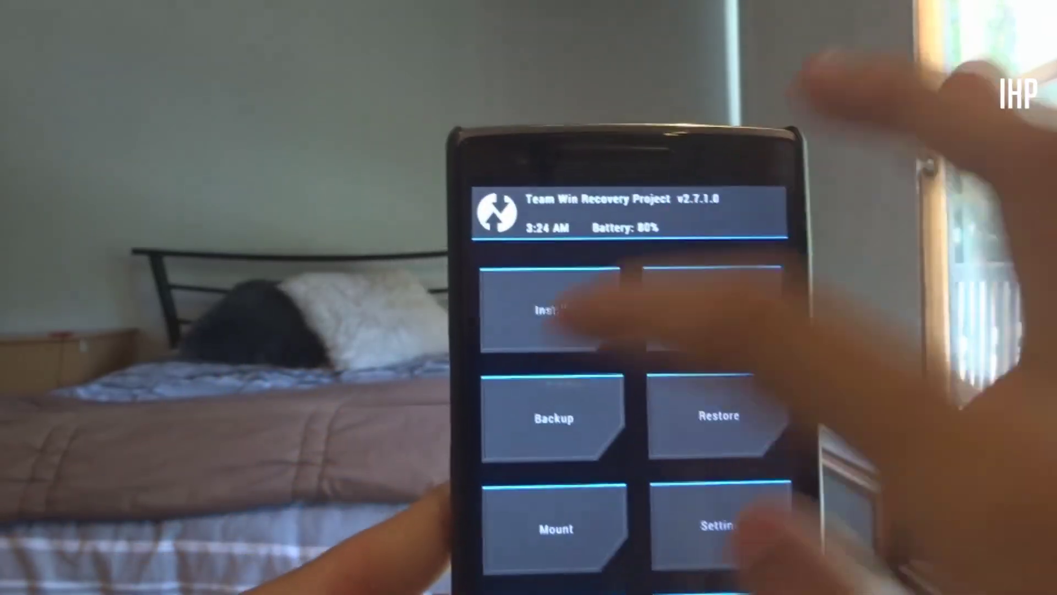
Step: Flash UPDATE-SuperSU-v2.01.zip from the Download folder in TWRP, then reboot into Android
{"action": "left_click", "coordinate": [550, 310]}
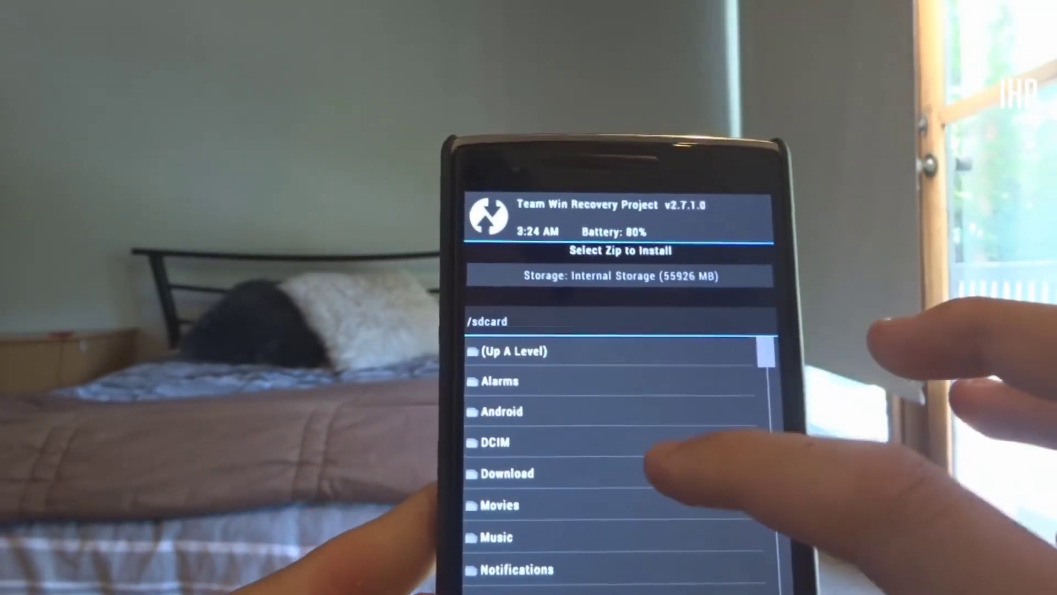
{"action": "left_click", "coordinate": [490, 475]}
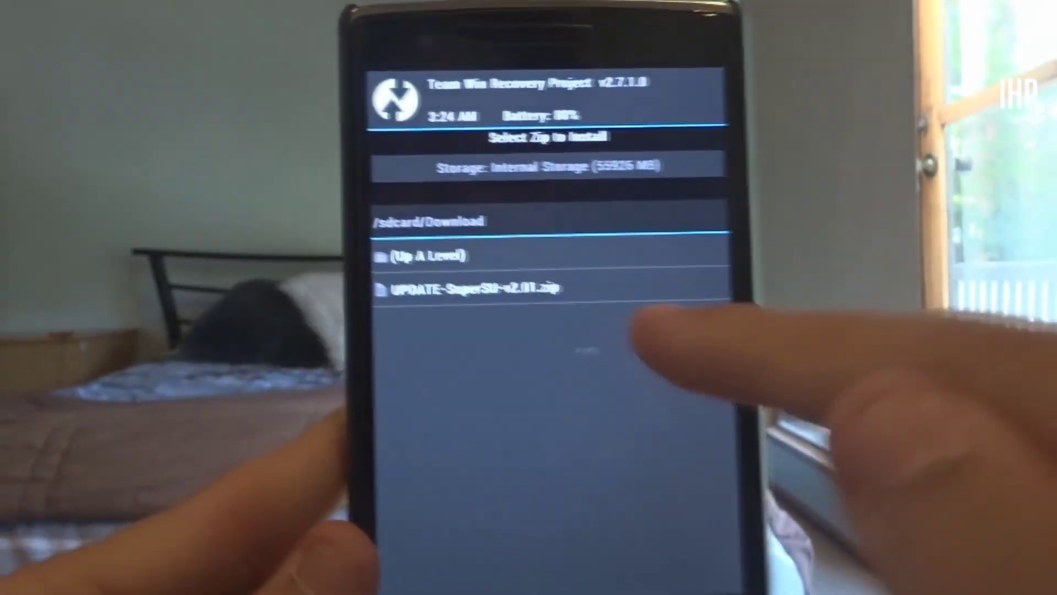
{"action": "left_click", "coordinate": [660, 288]}
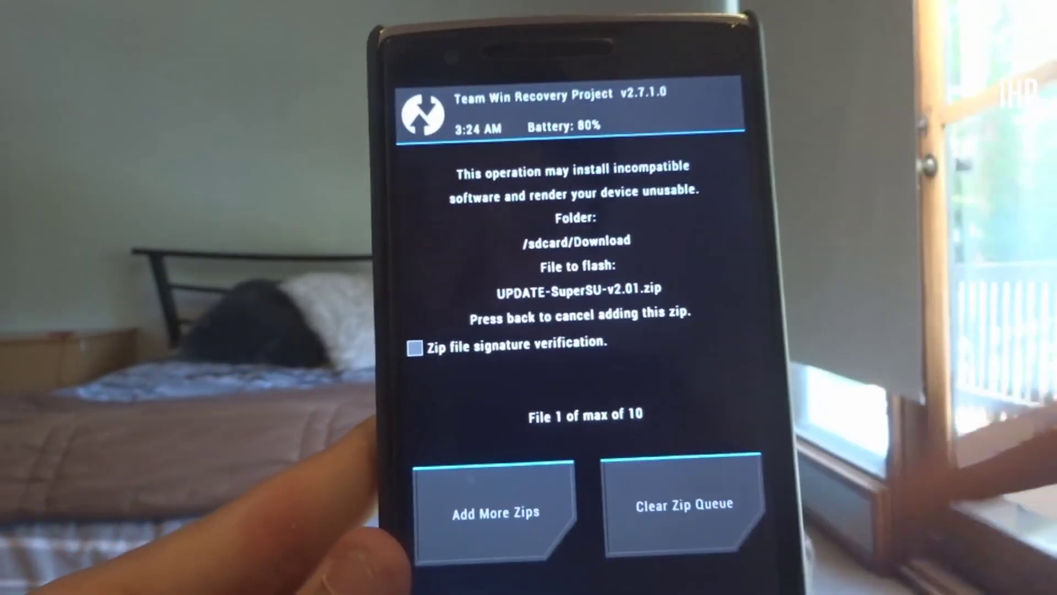
{"action": "left_click_drag", "start_coordinate": [608, 567], "coordinate": [655, 567]}
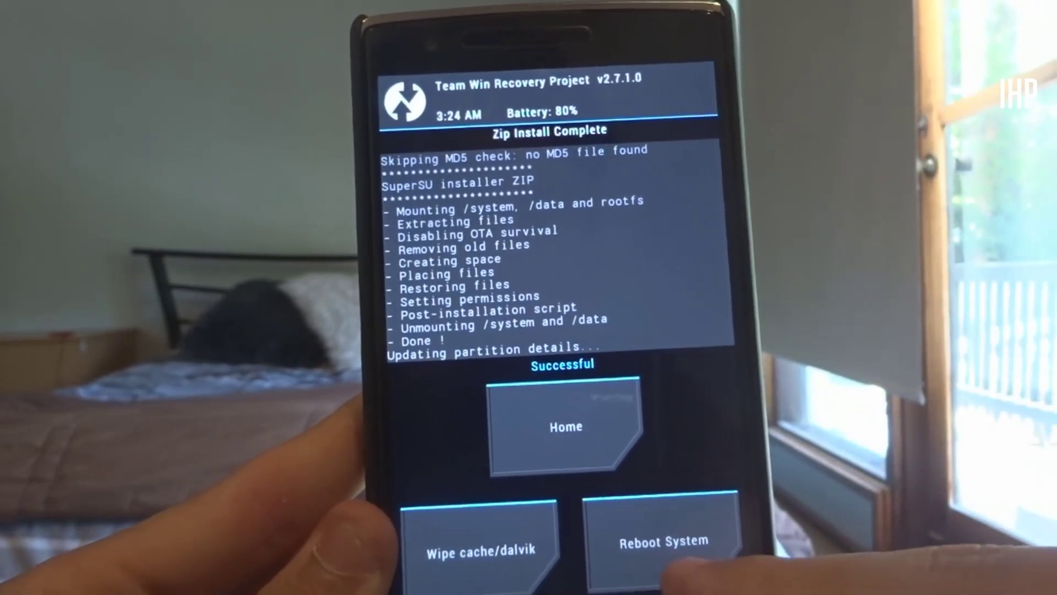
{"action": "left_click", "coordinate": [666, 545]}
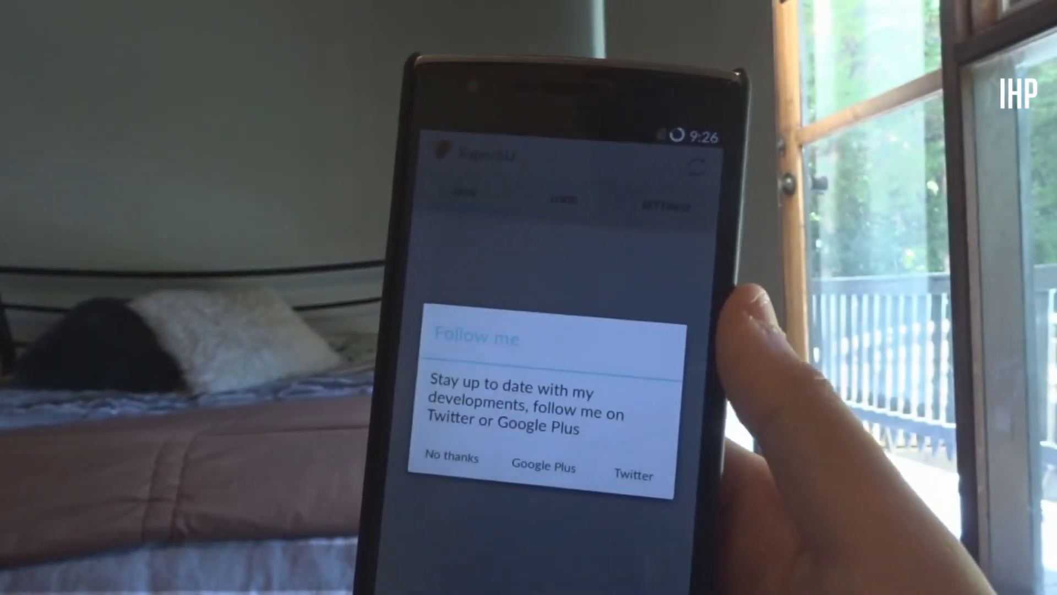
{"action": "key", "text": "super"}
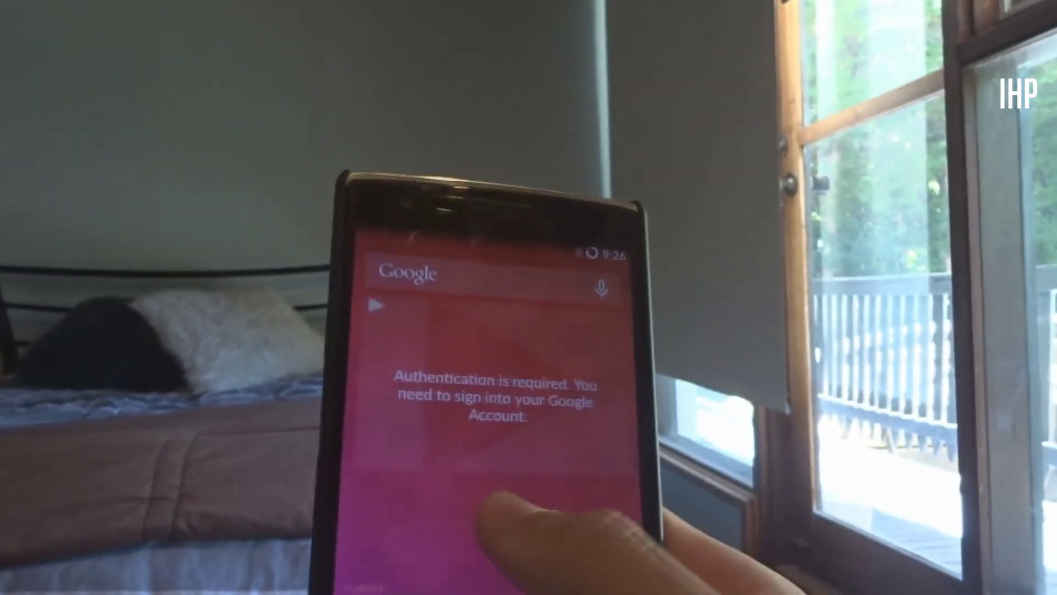